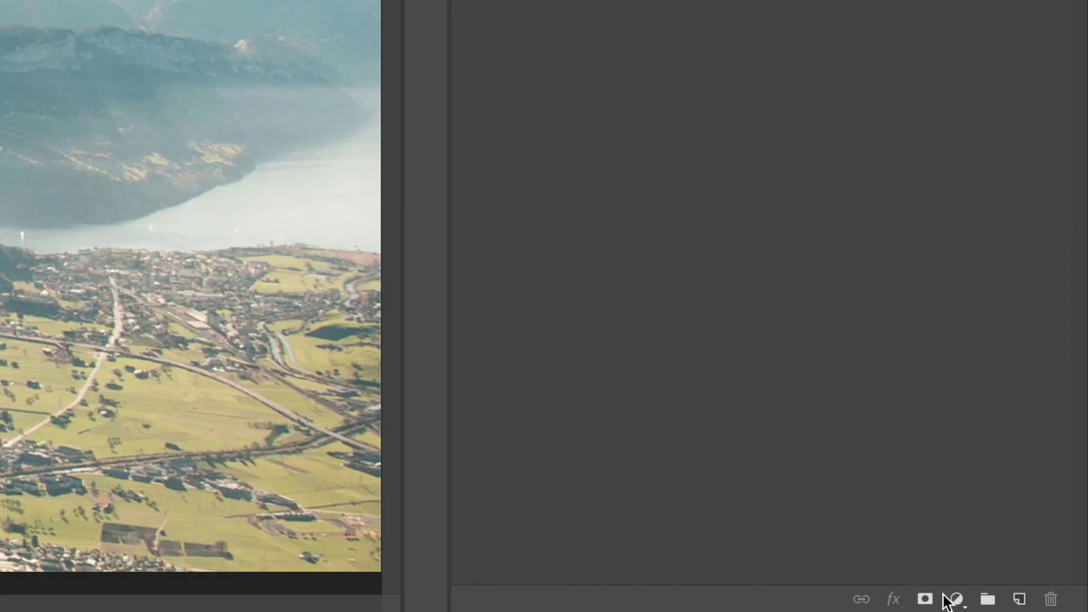
- Add a Color Lookup adjustment layer to the Cliff Hanger photo and load "BS - Cliff Hanger - Sleeklens.cube" as its 3D LUT
left_click(1034, 607)
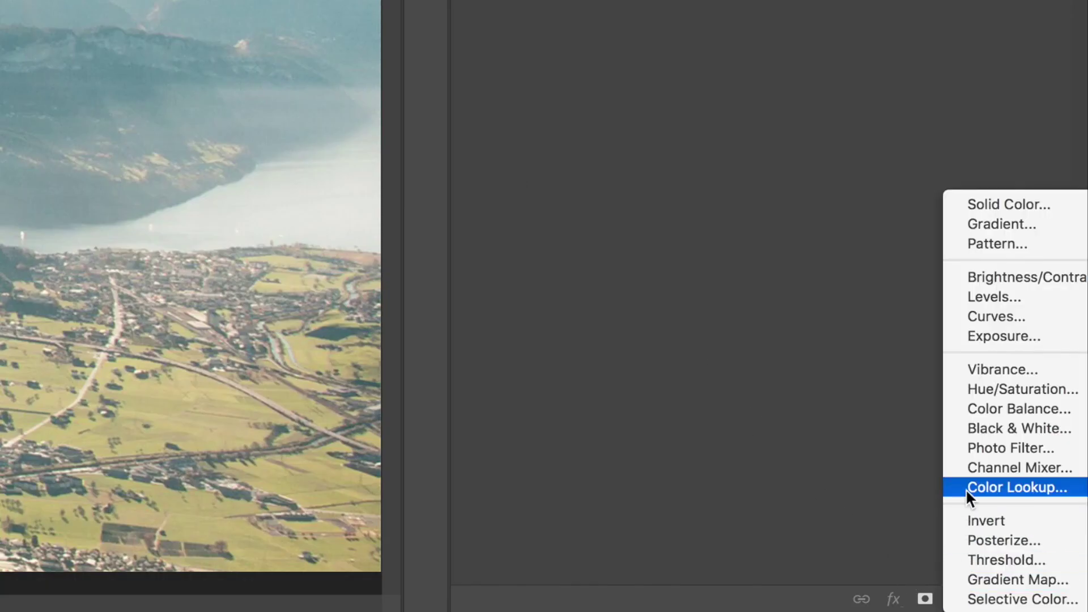
left_click(965, 489)
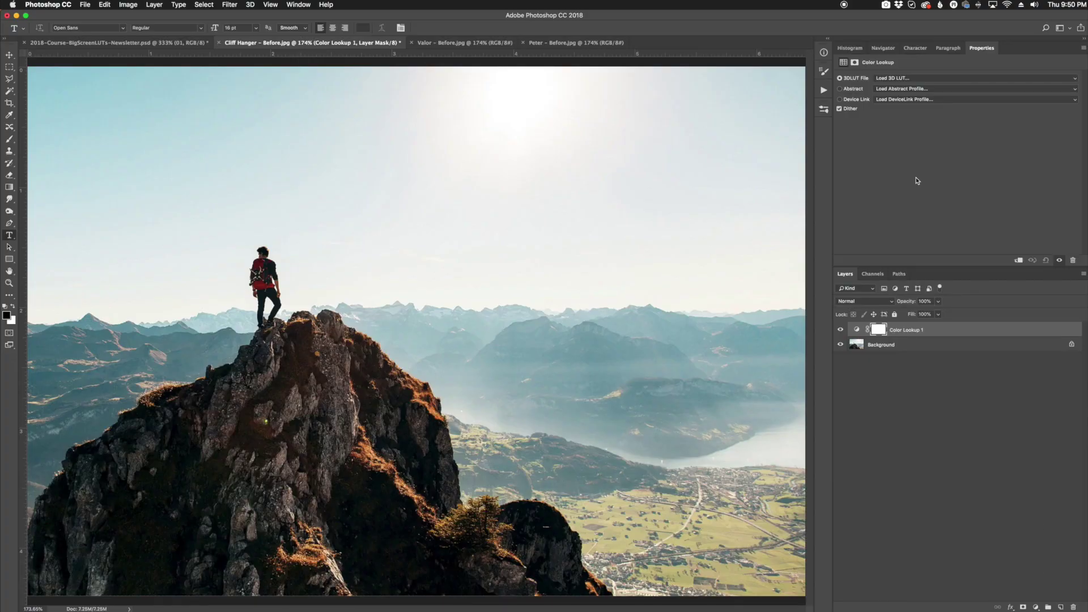
left_click(894, 81)
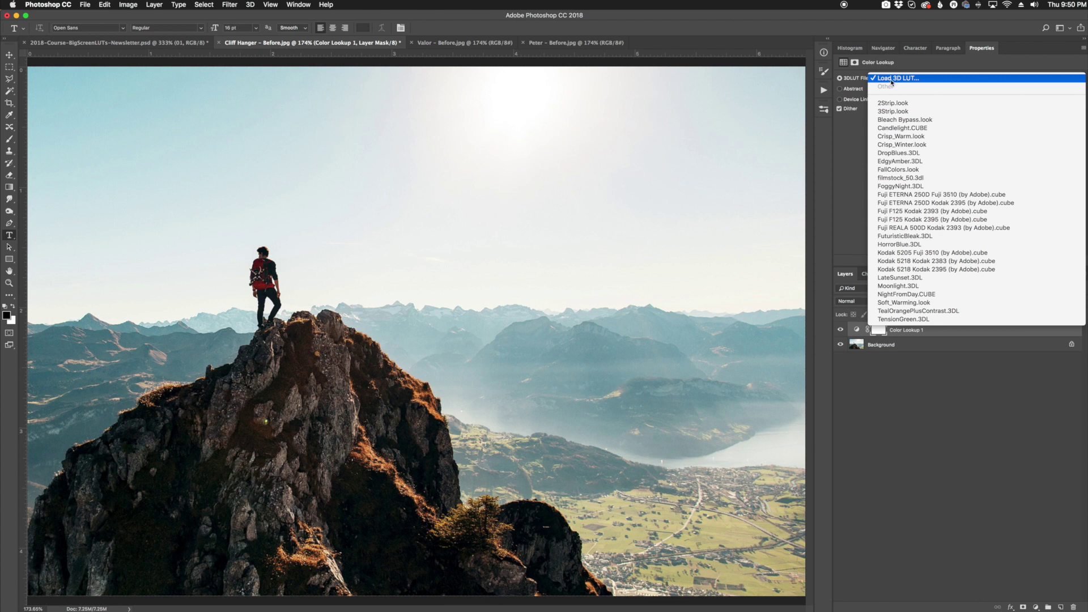
left_click(891, 79)
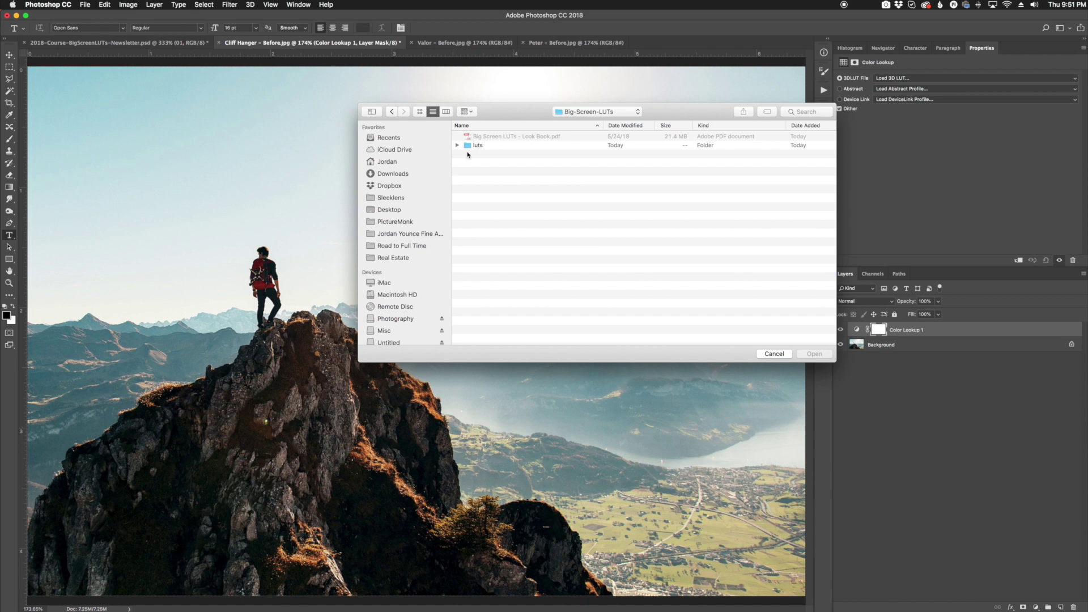
double_click(490, 146)
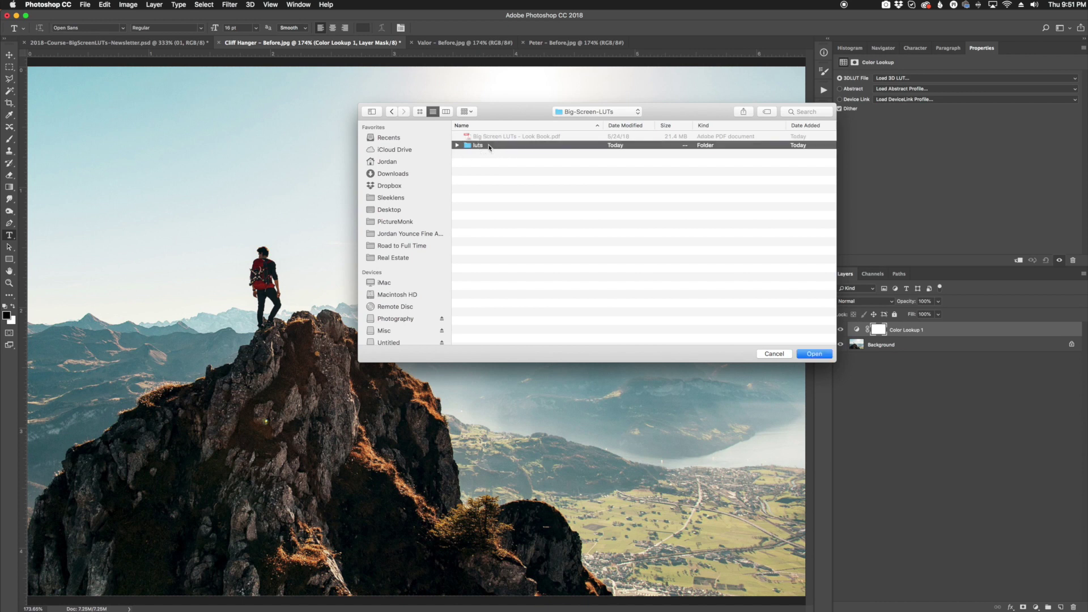
scroll(546, 167, "down", 5)
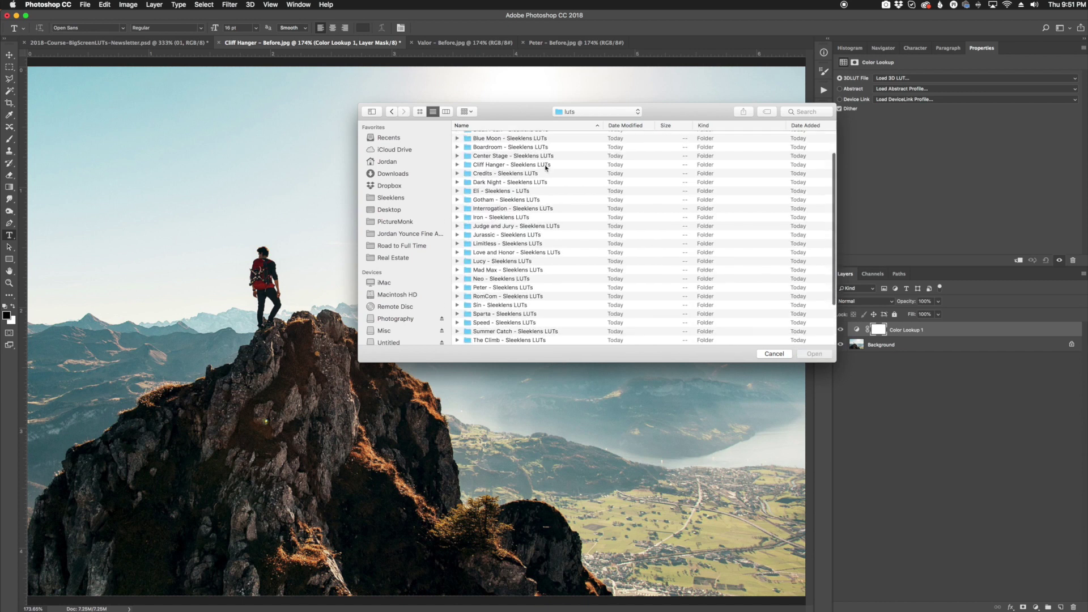
scroll(583, 210, "up", 5)
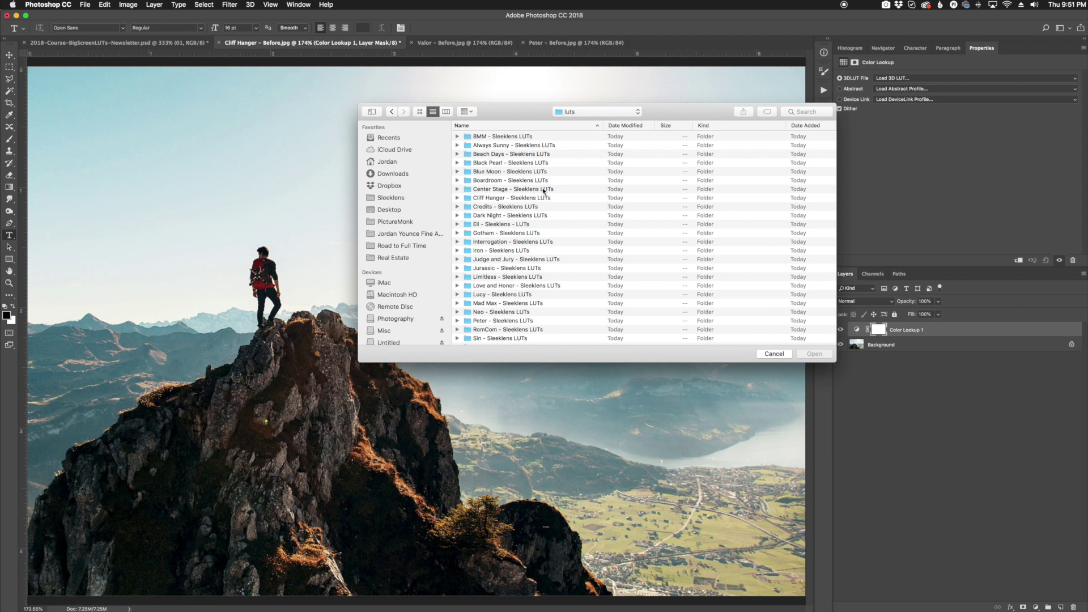
double_click(488, 199)
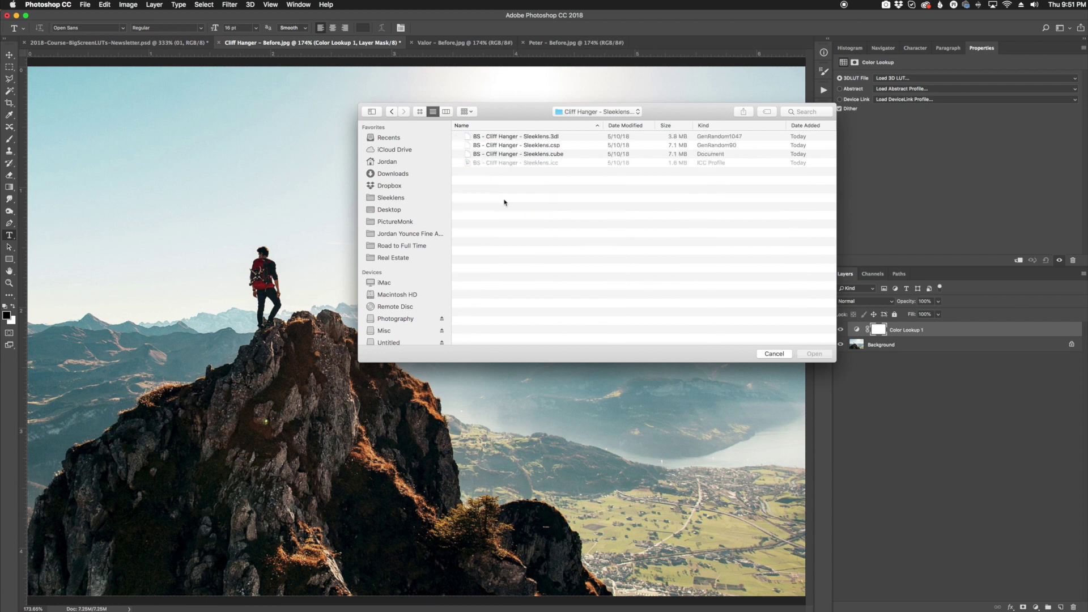
left_click(555, 154)
left_click(814, 355)
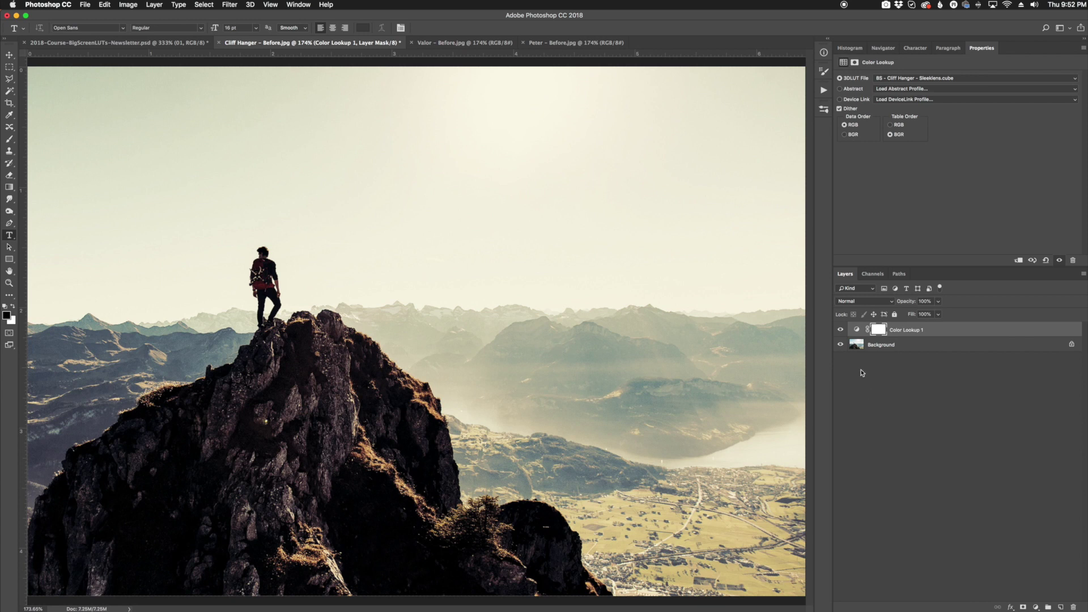
- Compare the Cliff Hanger photo with the Color Lookup layer hidden and shown, trying a reduced layer opacity before raising it again
left_click(841, 329)
left_click(840, 331)
left_click(909, 304)
left_click_drag(909, 303, 894, 304)
left_click(841, 330)
left_click(841, 330)
left_click_drag(903, 304, 995, 306)
- Switch to the Valor - Before.jpg document and add a Color Lookup adjustment layer above its background
left_click(445, 44)
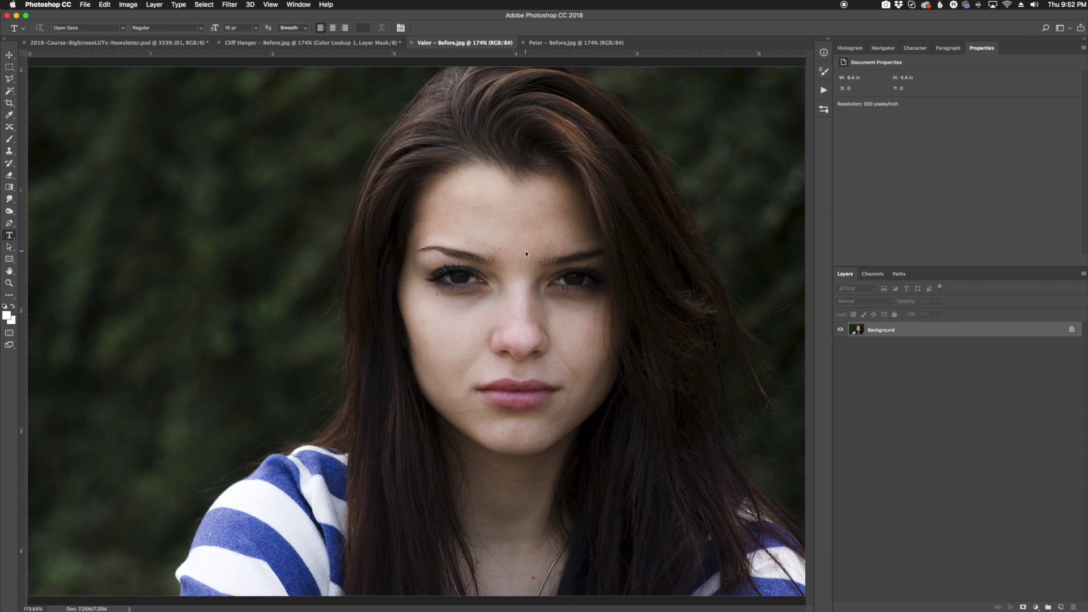
left_click(1036, 608)
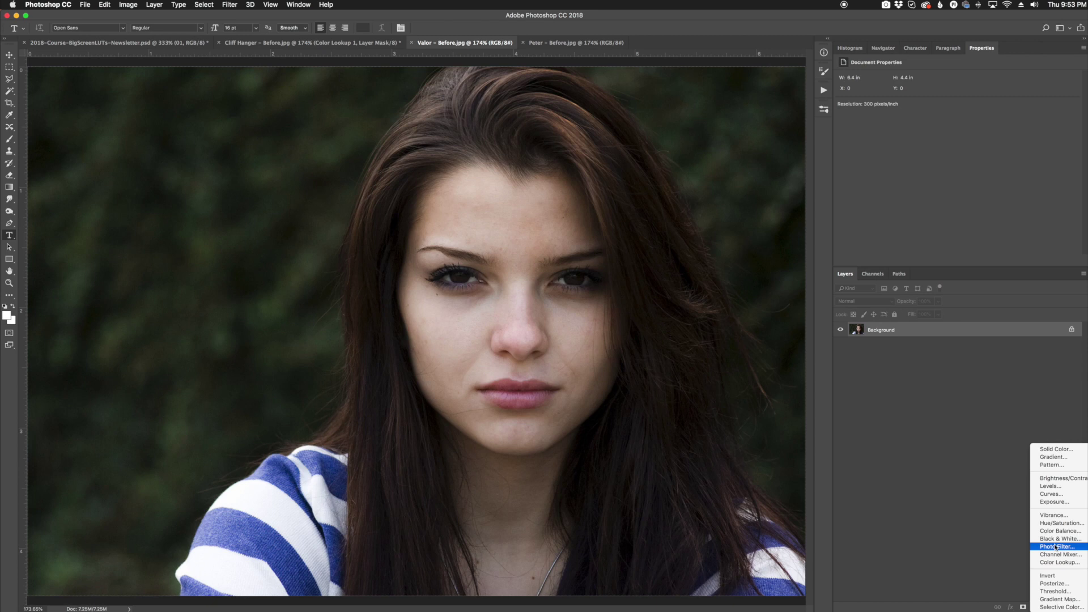
left_click(1057, 562)
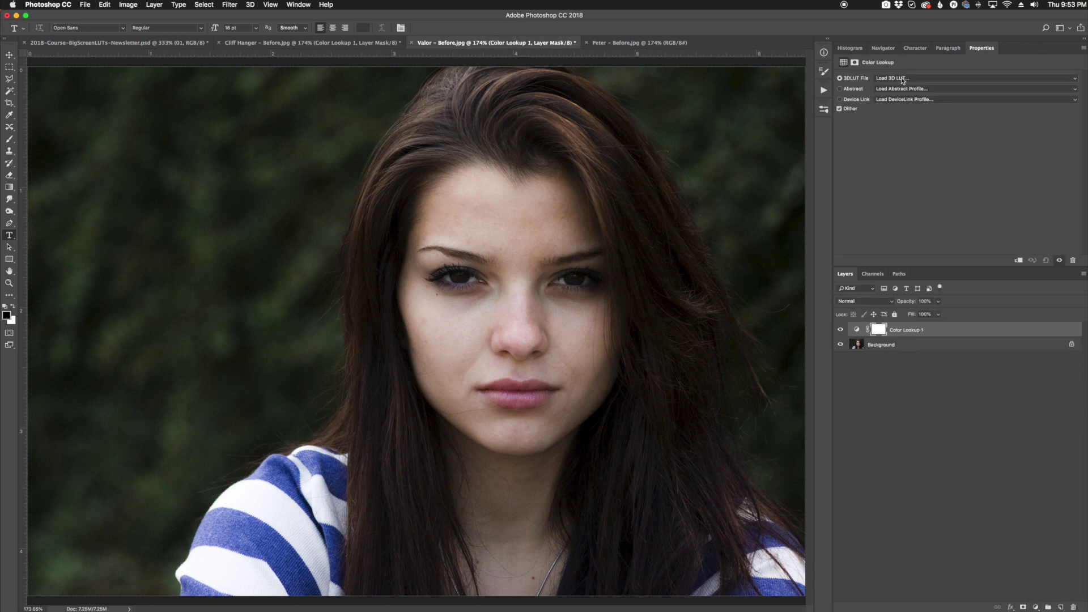
- Load "BS - Valor - Sleeklens.cube" from the Valor - Sleeklens LUTs folder as the Color Lookup layer's 3D LUT
left_click(902, 80)
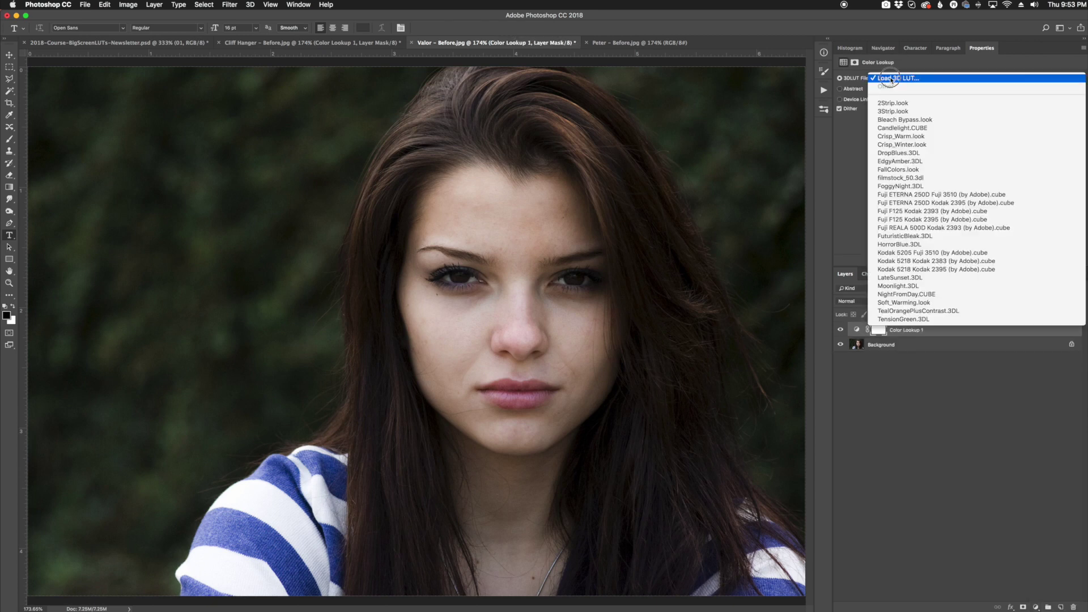
left_click(891, 78)
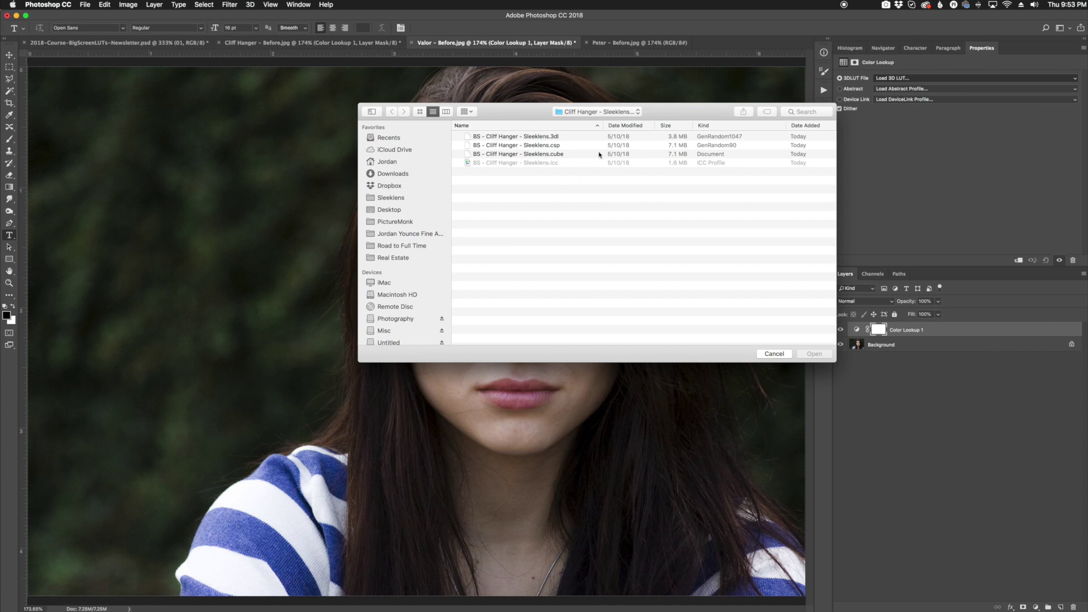
left_click(595, 112)
left_click(590, 122)
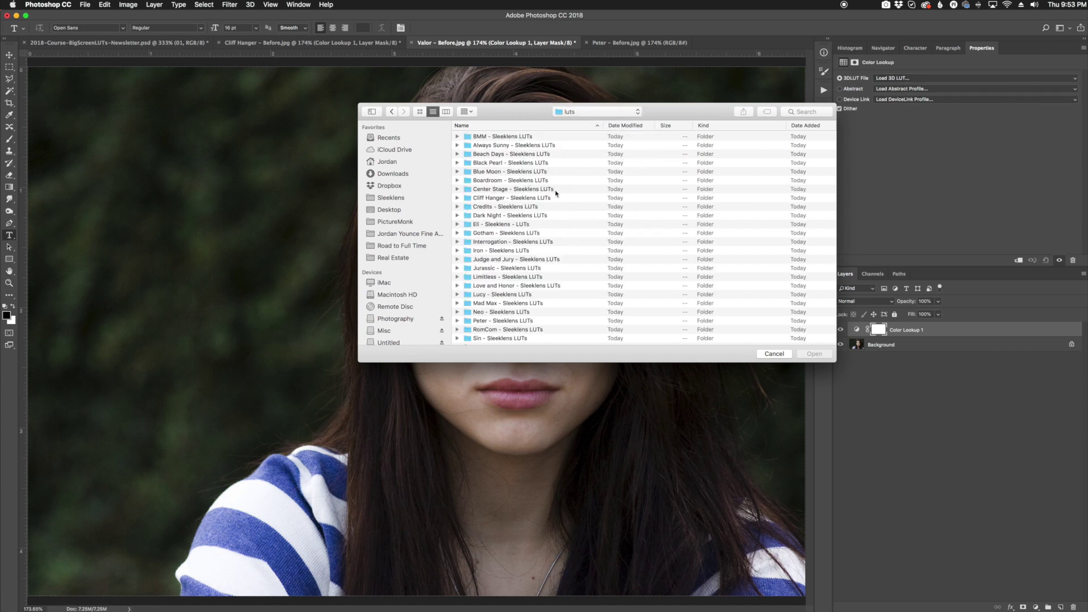
scroll(541, 212, "down", 5)
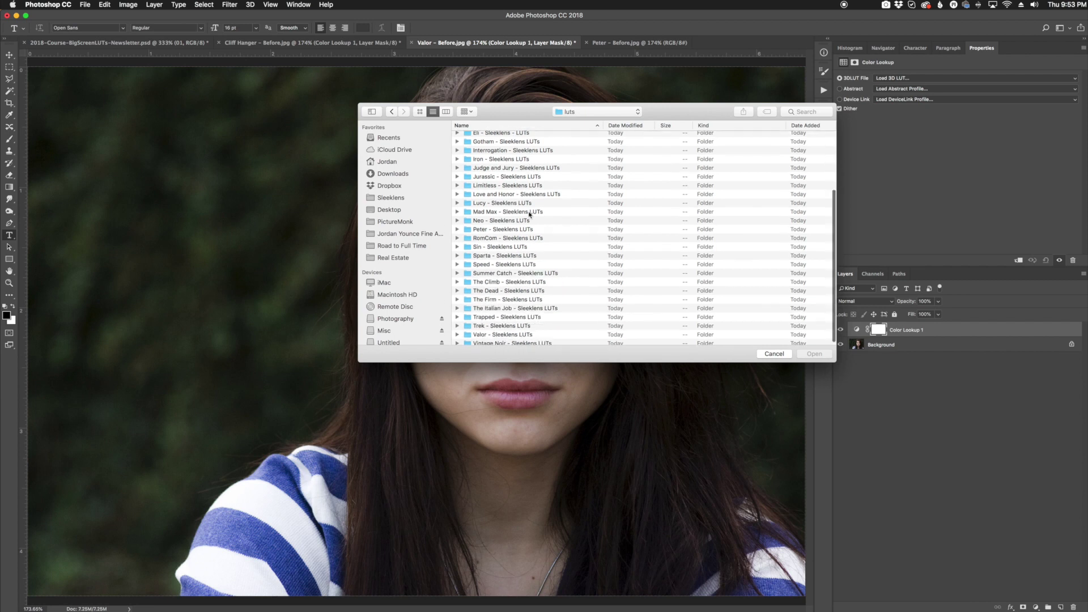
double_click(504, 331)
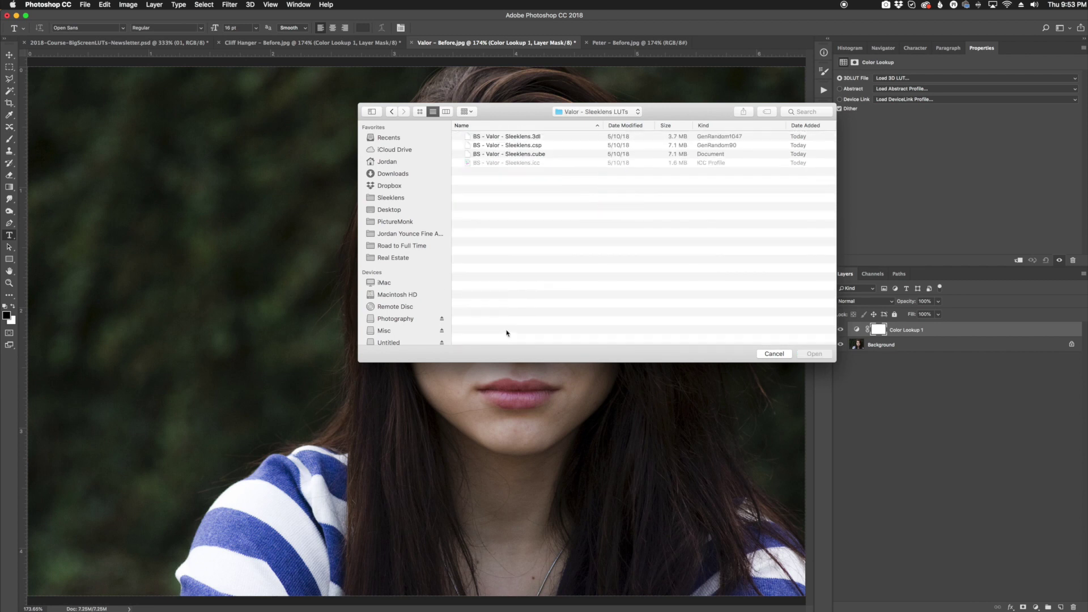
left_click(548, 156)
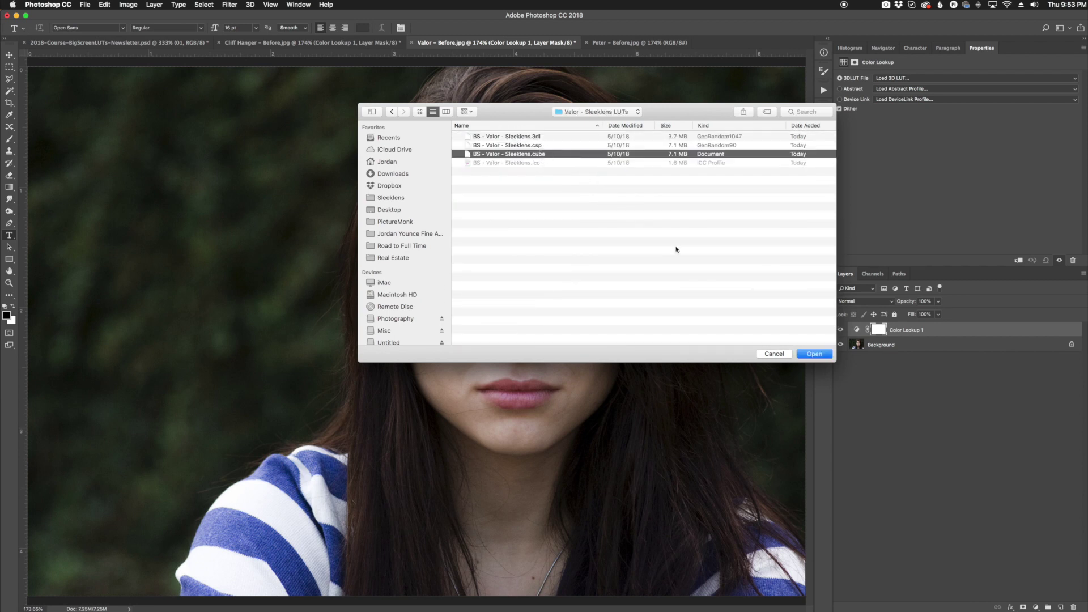
left_click(814, 353)
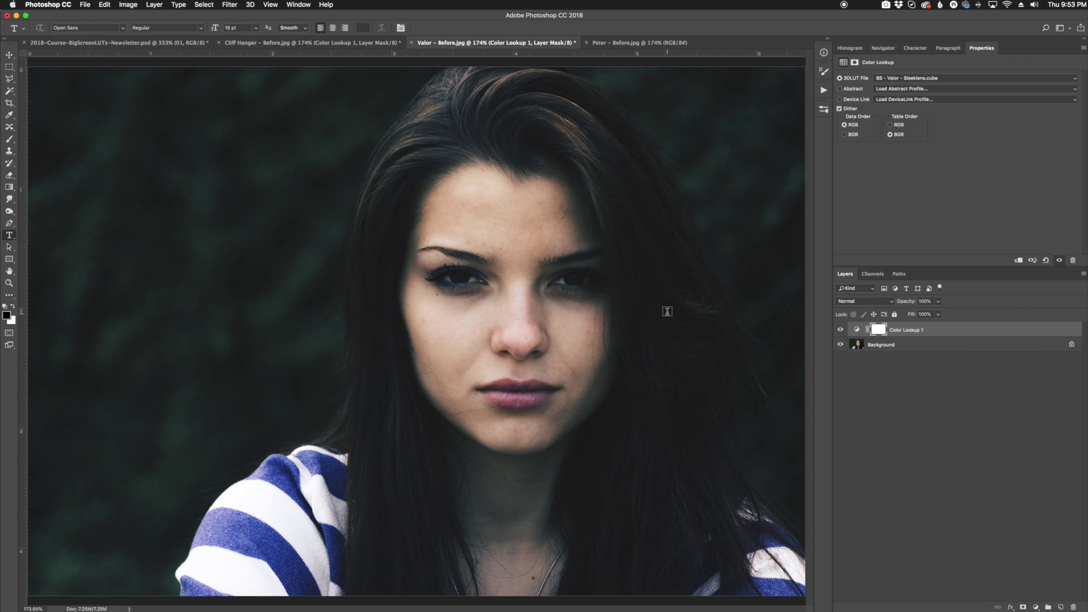
- Set the Valor photo's Color Lookup layer opacity to 85%, comparing the image with the layer hidden and shown
left_click(841, 331)
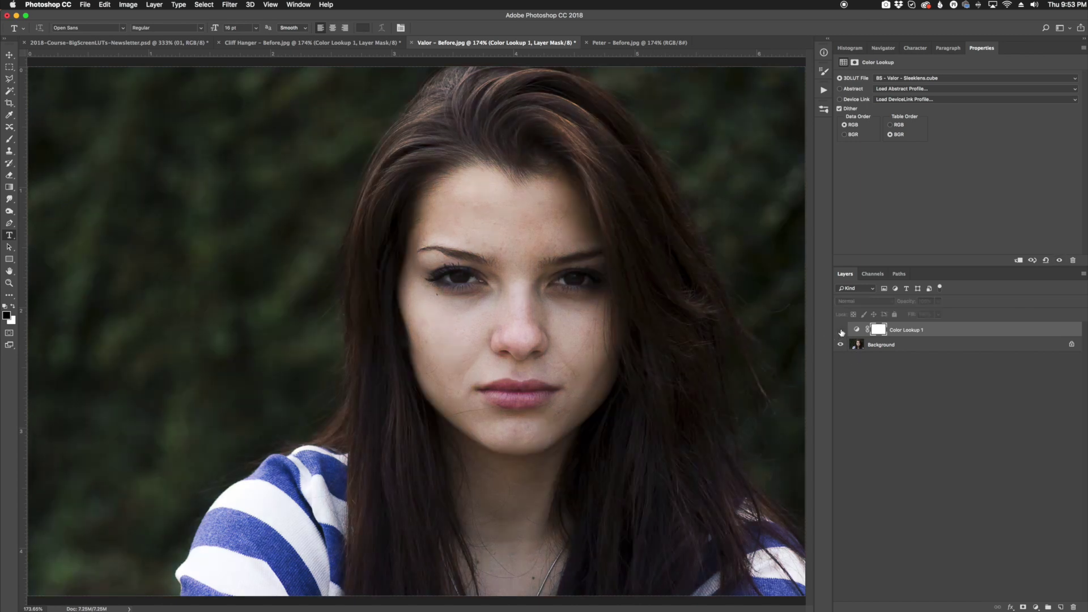
left_click(841, 331)
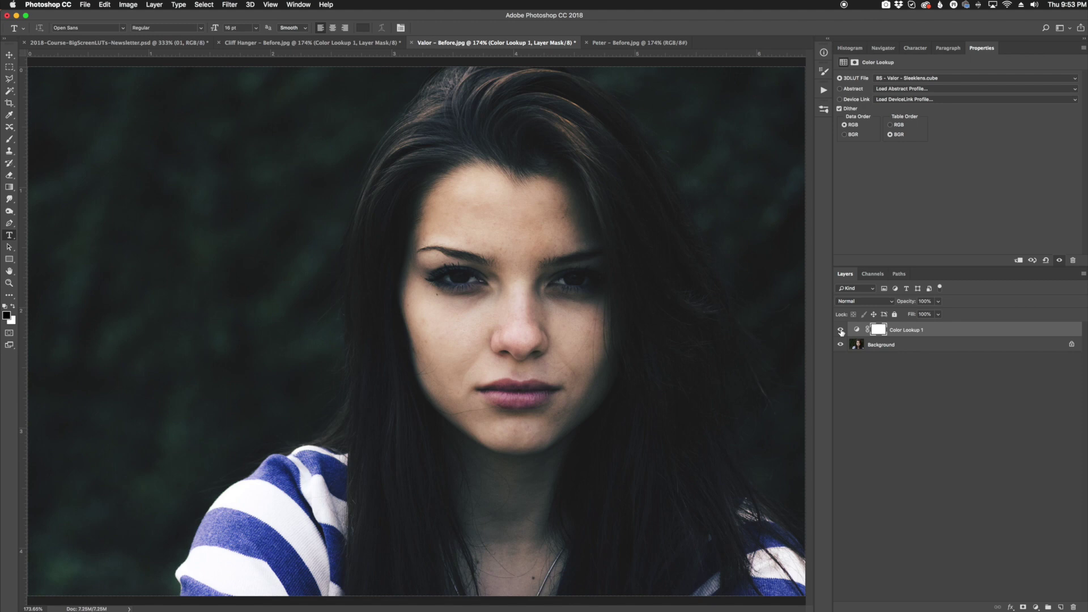
left_click(910, 304)
left_click_drag(910, 304, 903, 305)
left_click(841, 331)
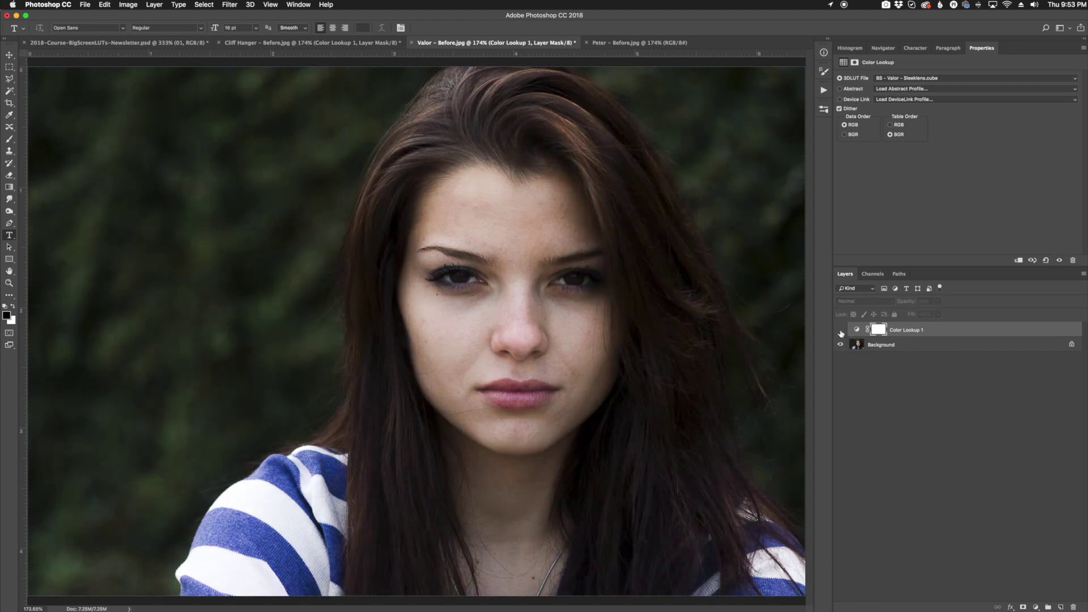
left_click(840, 330)
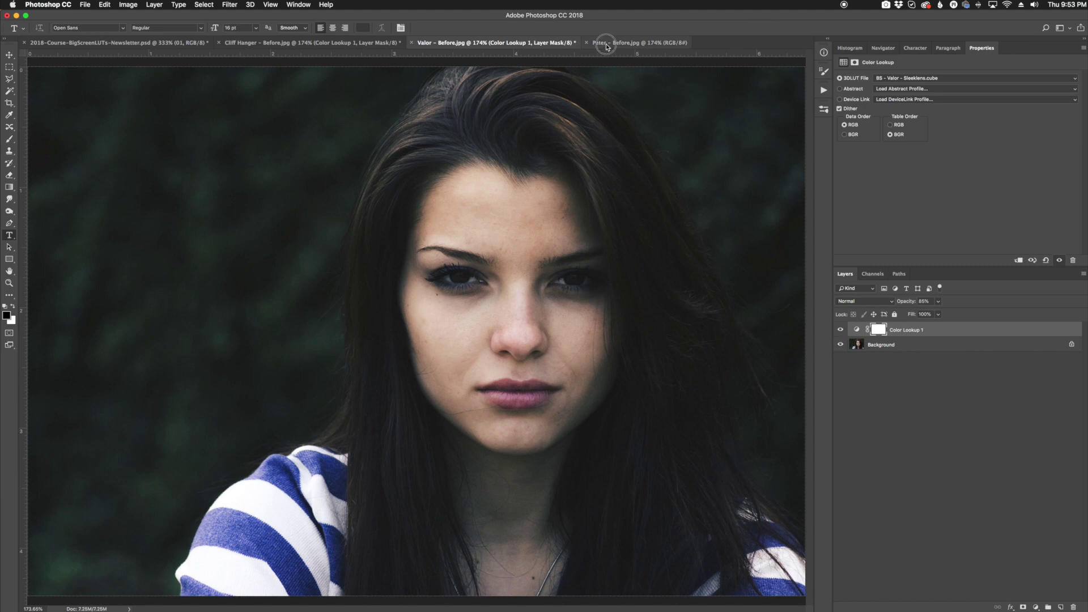
- Switch to the Peter - Before.jpg document and add a Color Lookup adjustment layer above its background
left_click(624, 43)
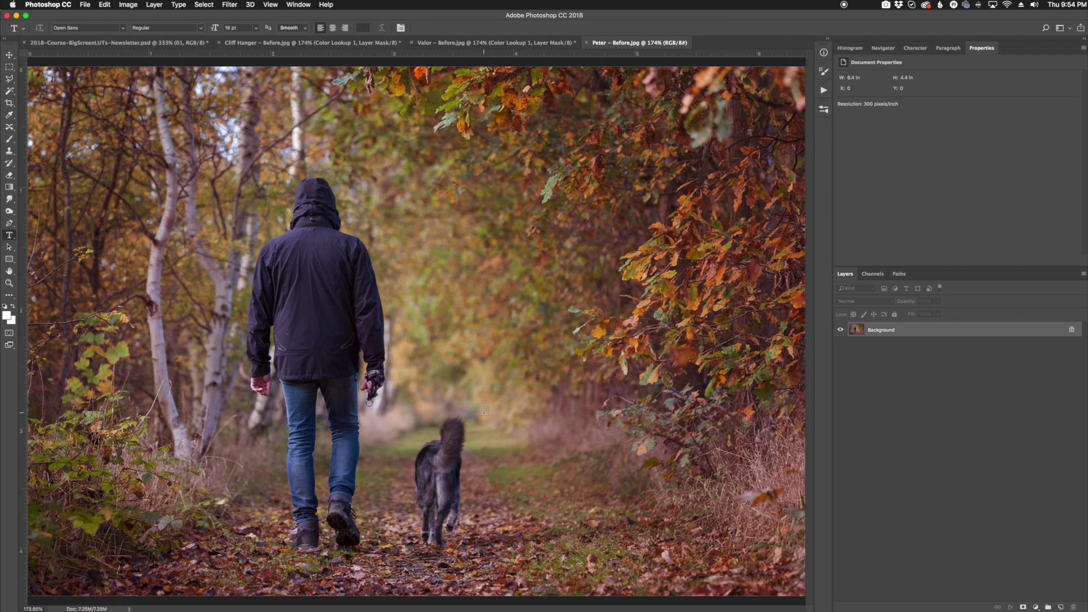
left_click(1036, 607)
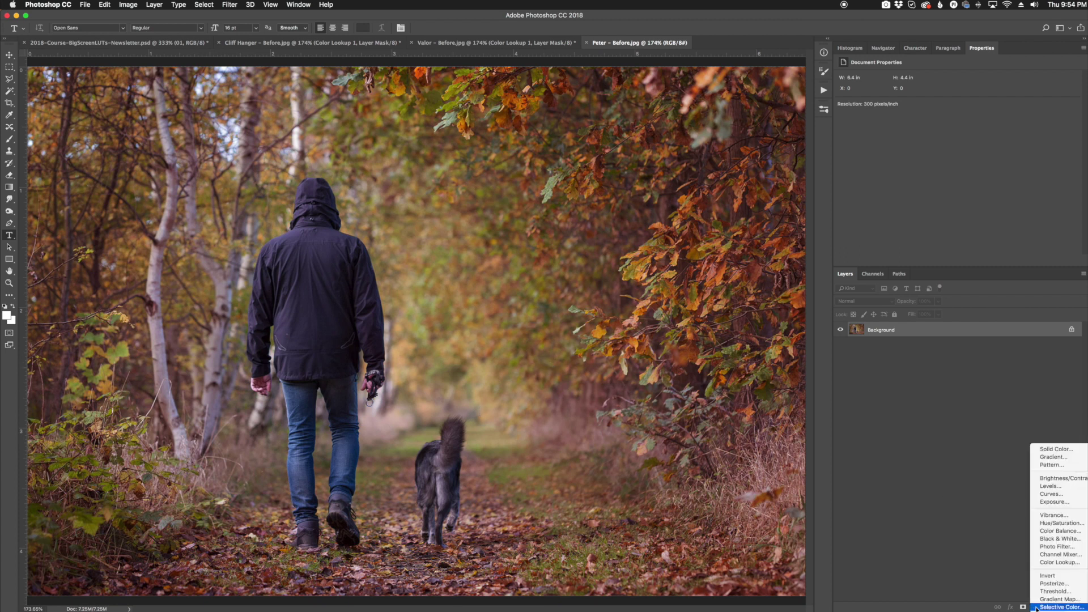
left_click(1045, 565)
- Load "BS - Peter - Sleeklens.cube" from the Peter - Sleeklens LUTs folder as the Color Lookup layer's 3D LUT
left_click(901, 79)
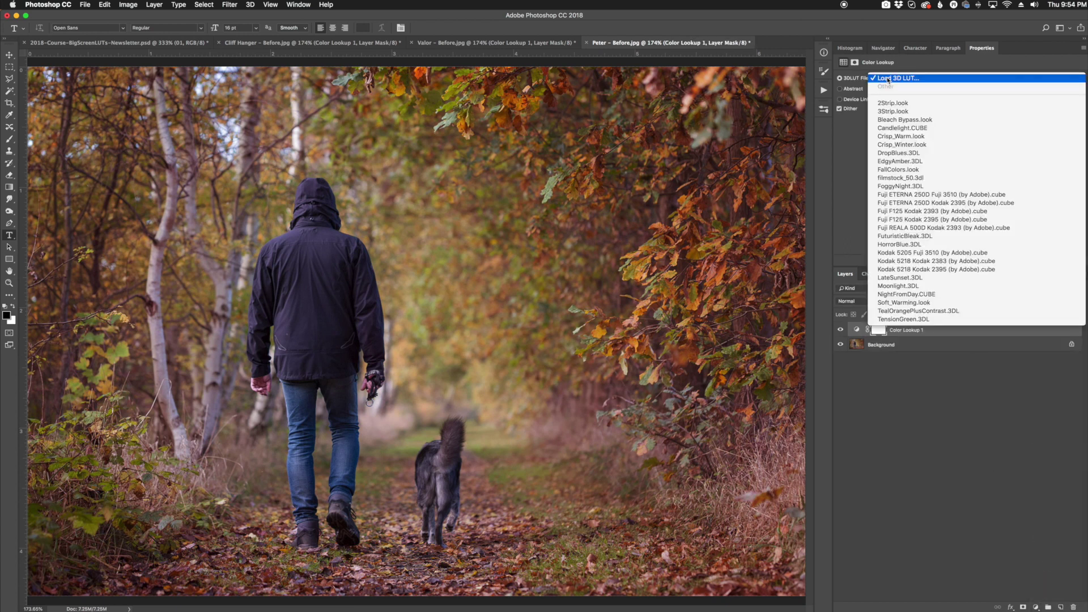
left_click(902, 79)
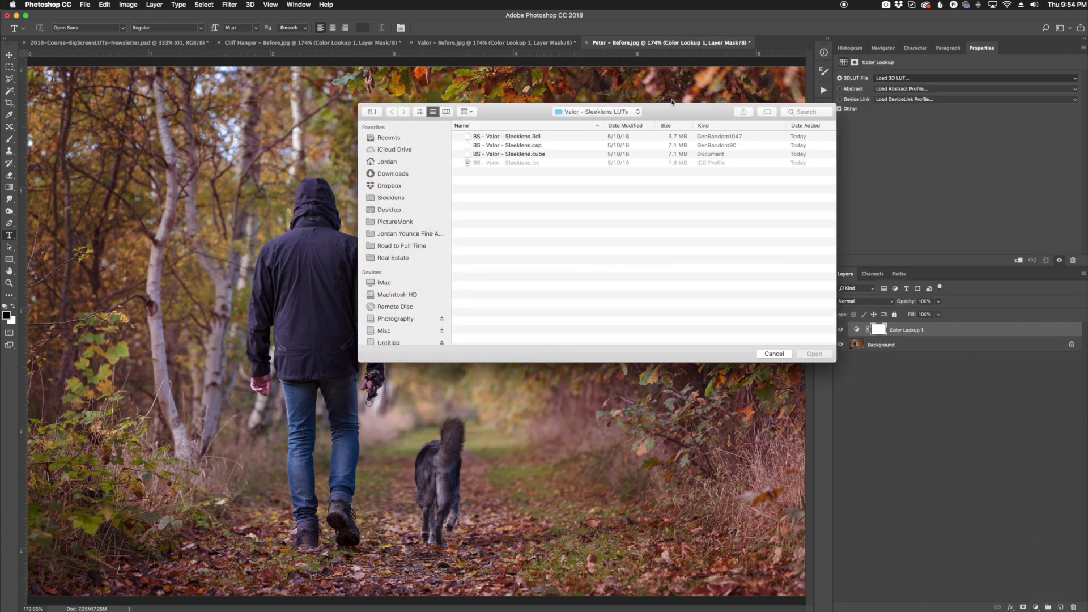
left_click(612, 112)
left_click(607, 121)
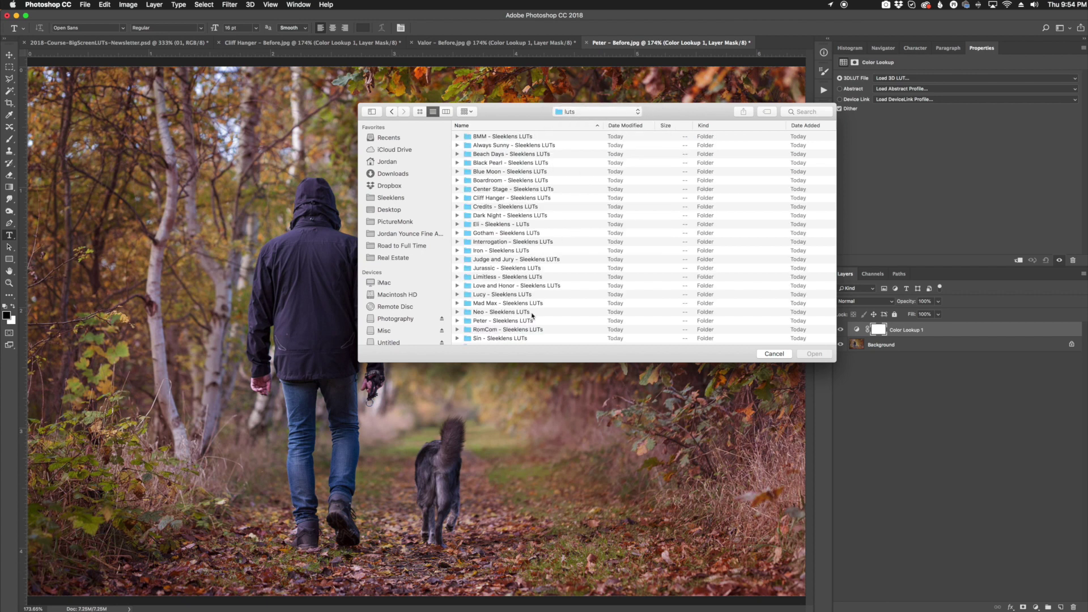
left_click(484, 322)
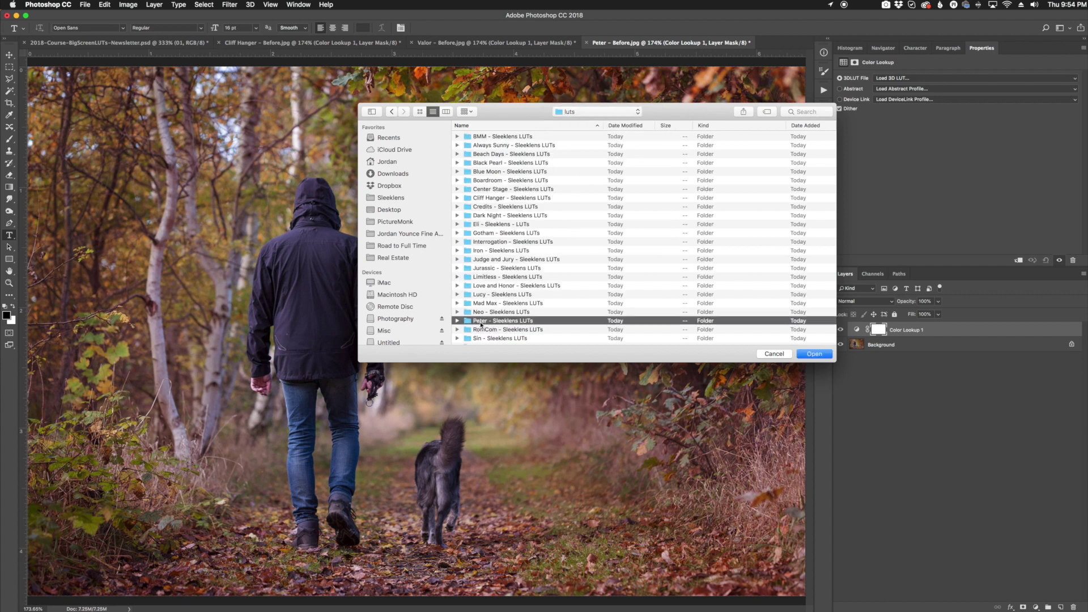
double_click(484, 321)
left_click(526, 154)
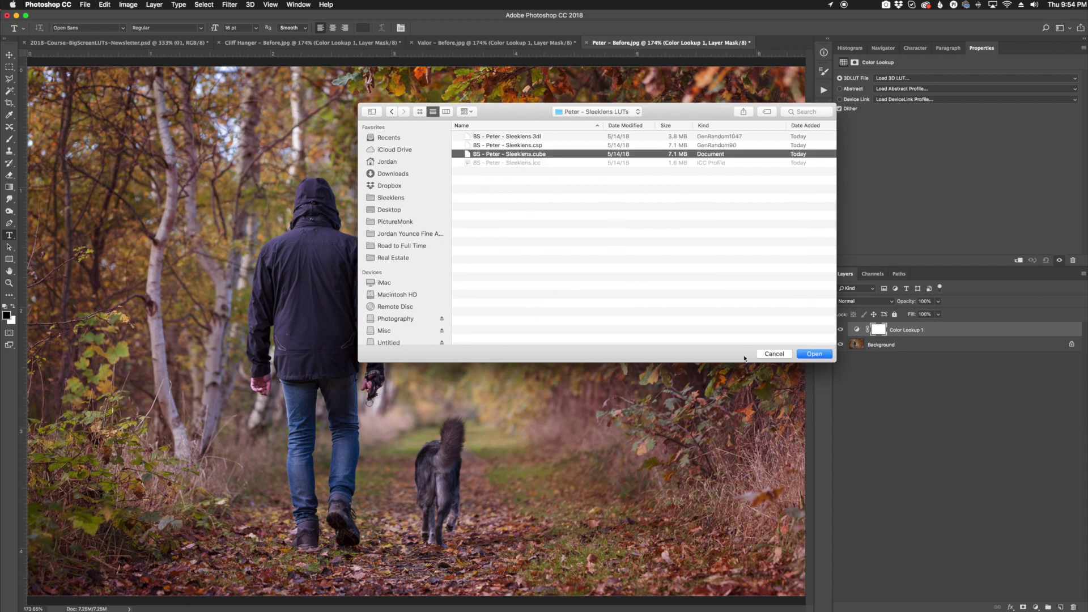
left_click(811, 355)
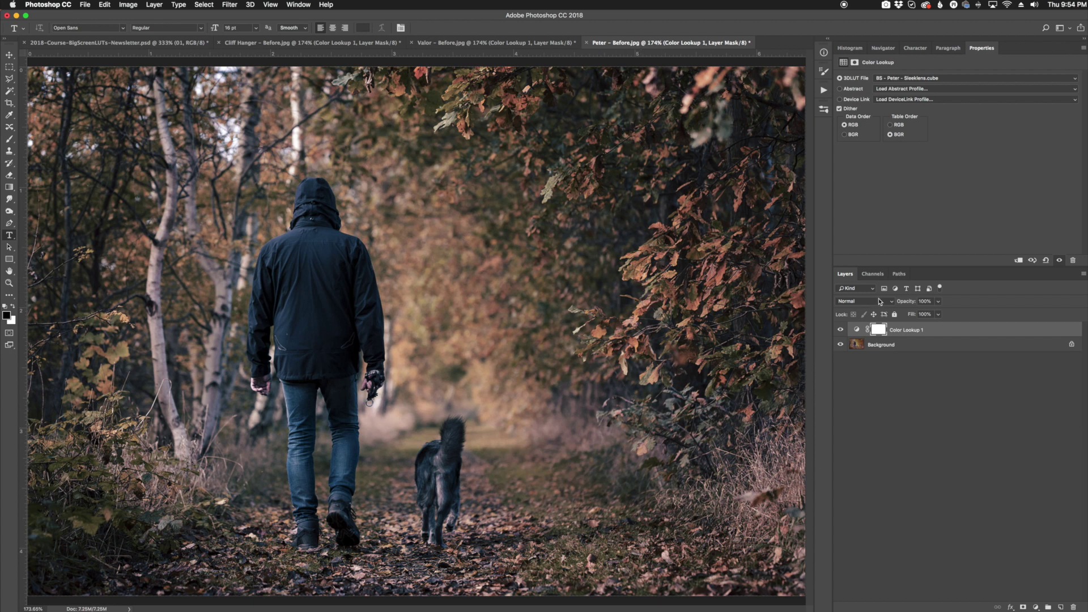
- Lower the Peter photo's Color Lookup layer opacity to 87% and compare the image with the layer hidden and shown
left_click_drag(906, 304, 897, 304)
left_click(840, 331)
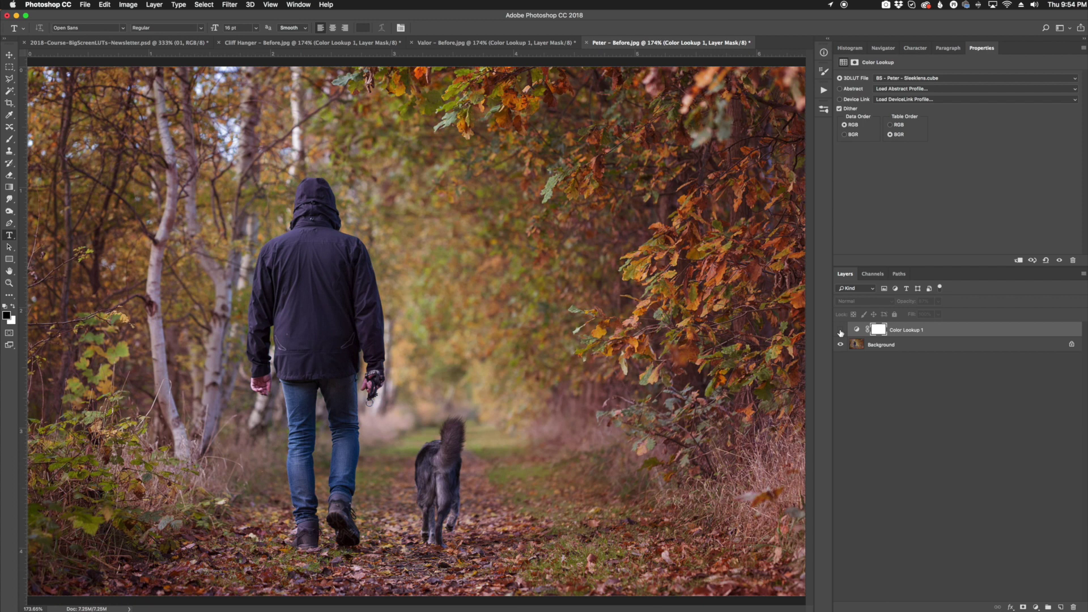
left_click(841, 331)
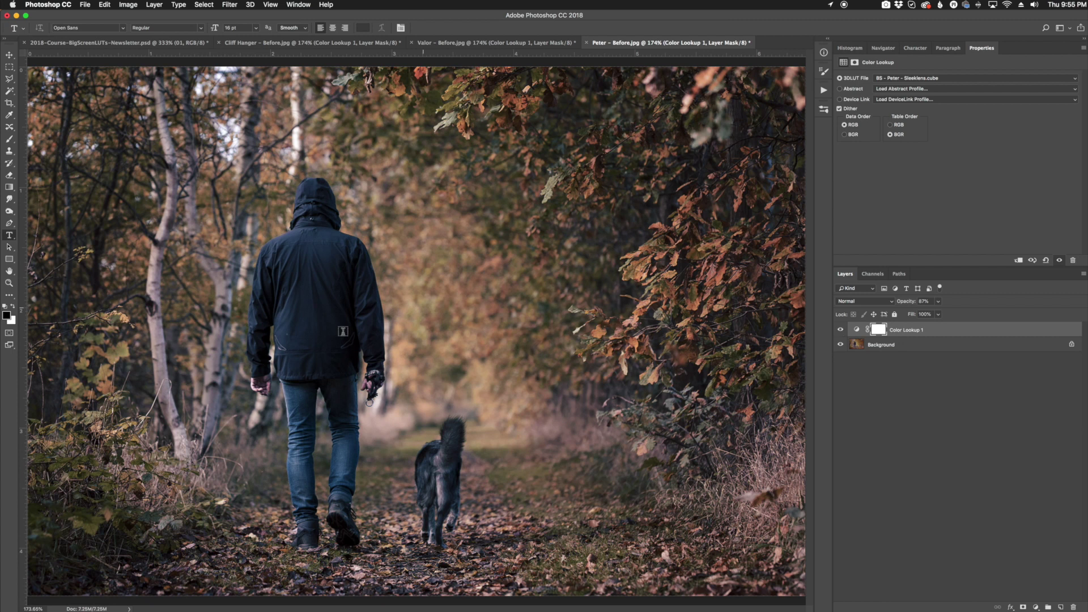
- Switch to Preview and bring up the "Big Screen LUTs - Look Book.pdf" document
key("super+Tab")
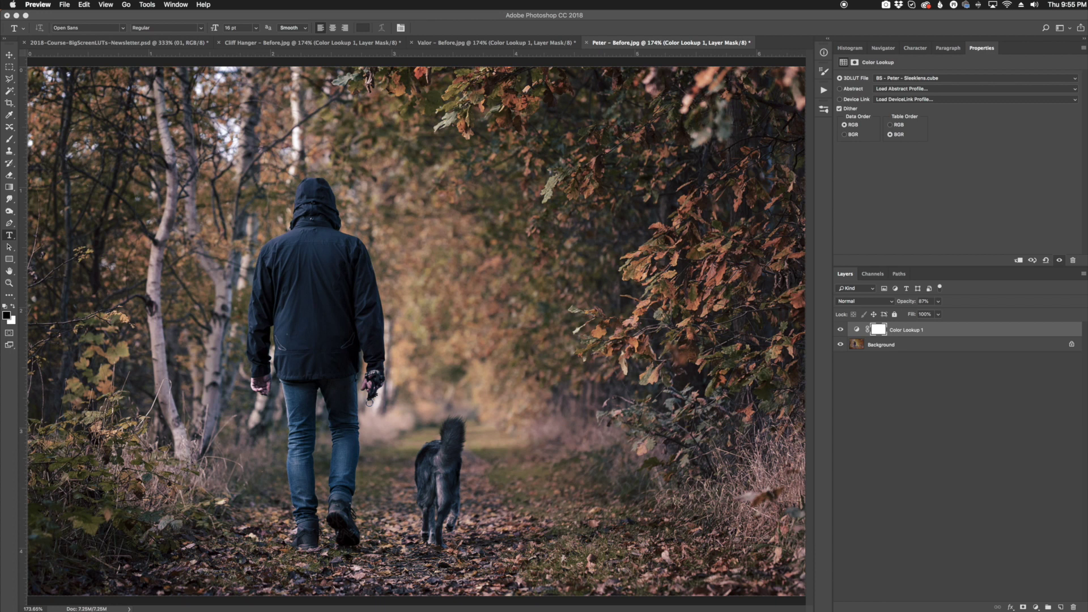
left_click(857, 606)
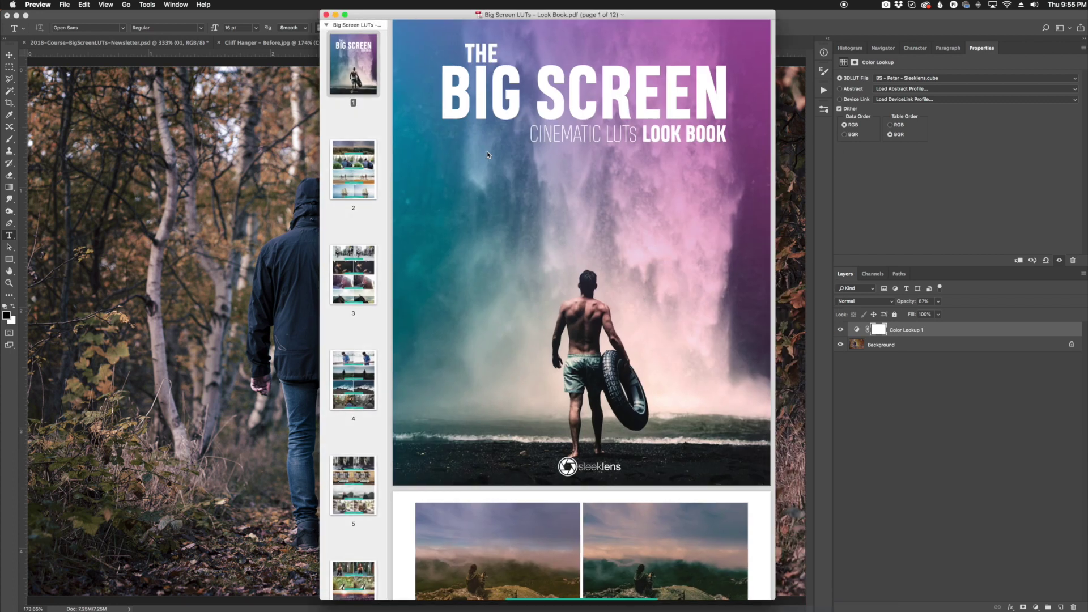
- Examine the look book's before-and-after LUT samples on pages 2 to 4, from 8MM through Gotham
scroll(575, 143, "down", 5)
scroll(660, 309, "down", 5)
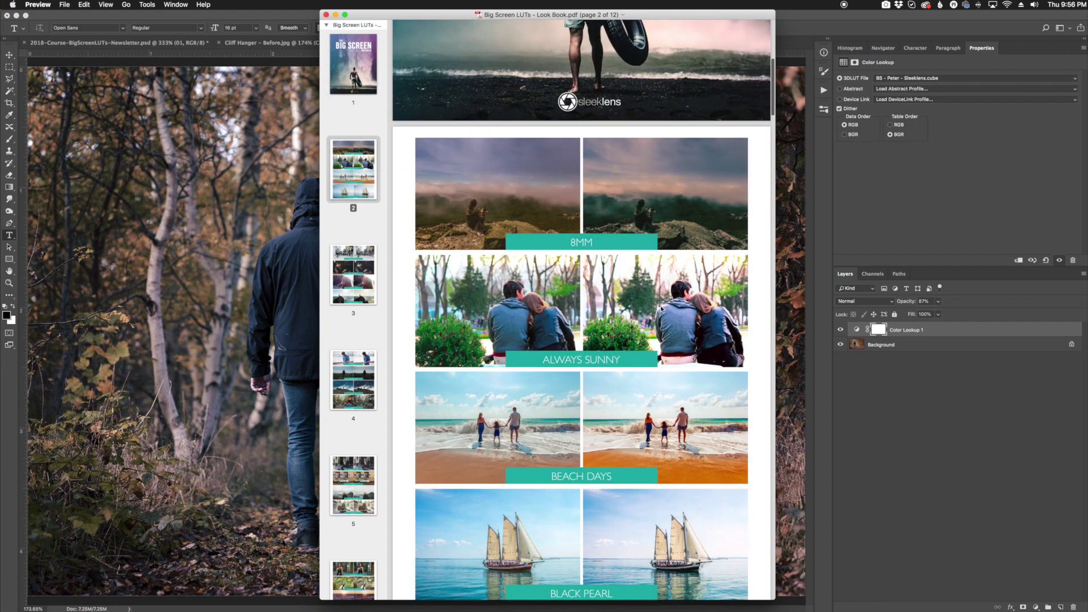
scroll(620, 299, "down", 2)
scroll(620, 299, "down", 8)
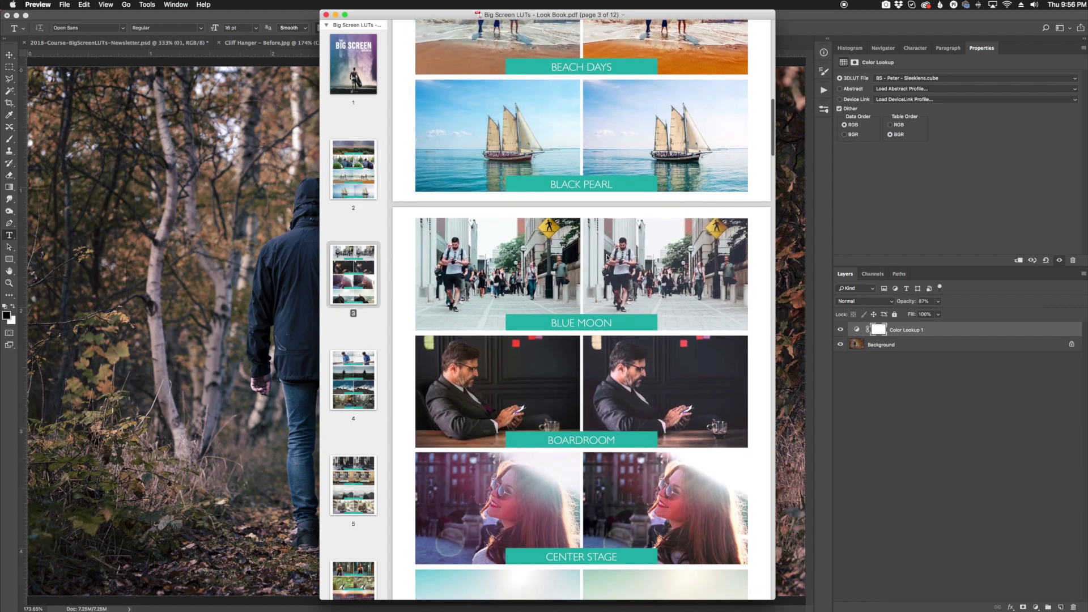
scroll(607, 258, "down", 3)
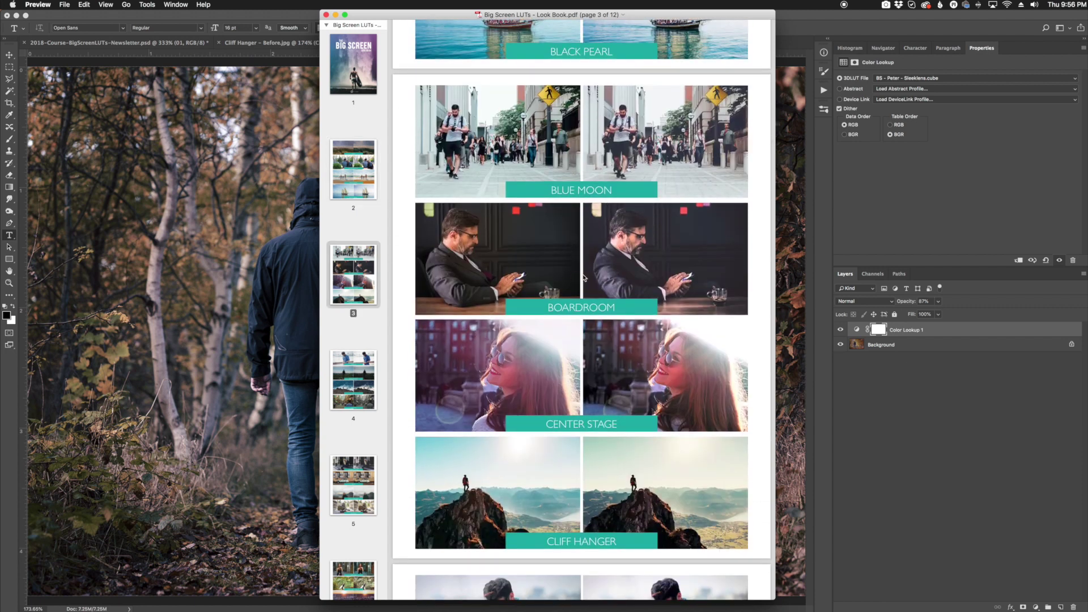
scroll(626, 359, "down", 5)
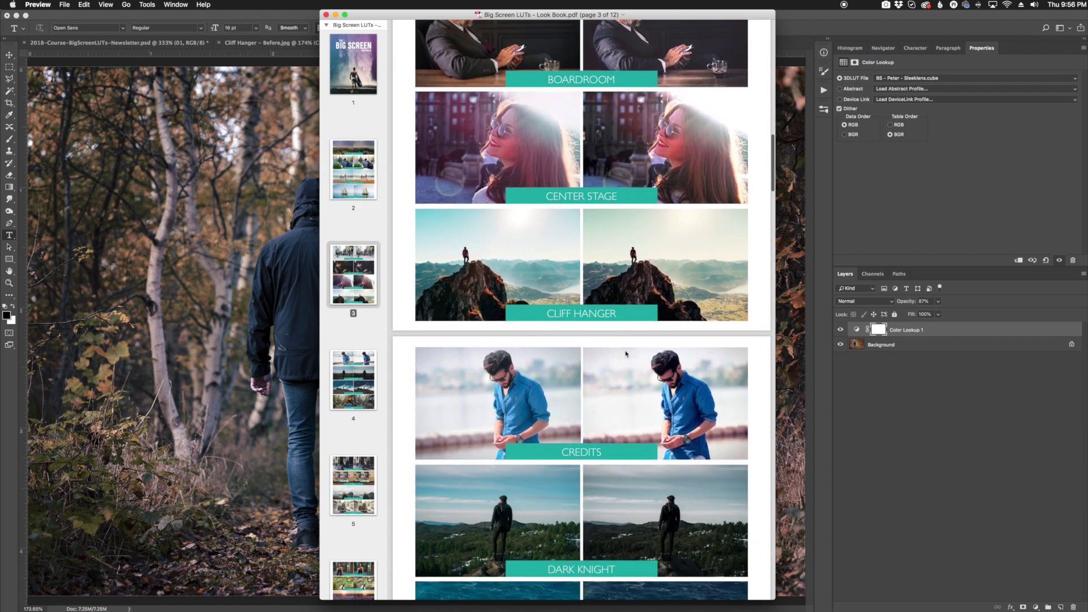
scroll(626, 354, "down", 3)
scroll(627, 355, "down", 3)
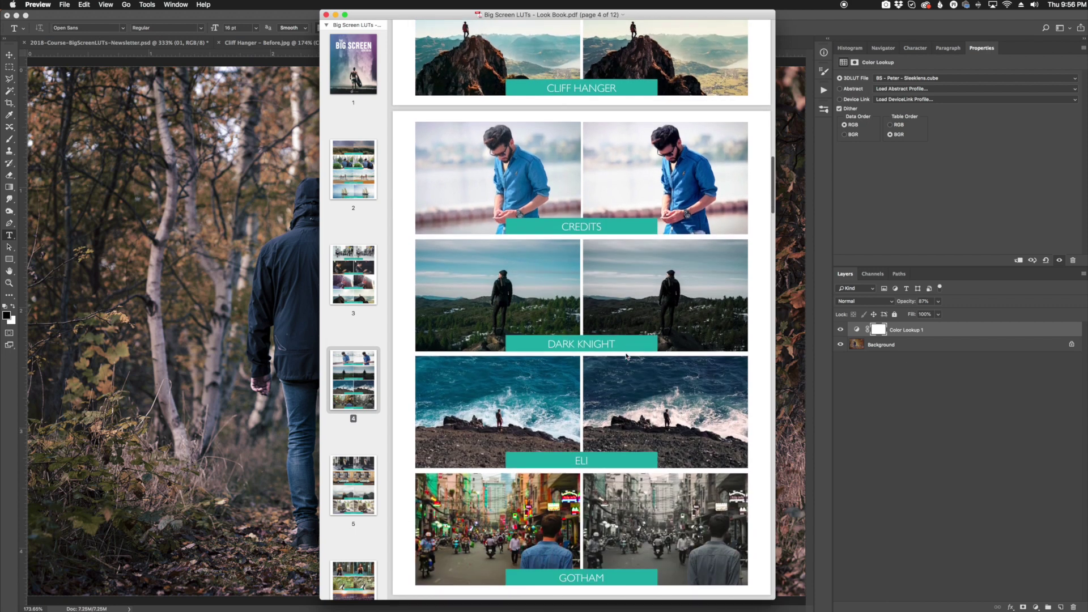
scroll(626, 356, "down", 1)
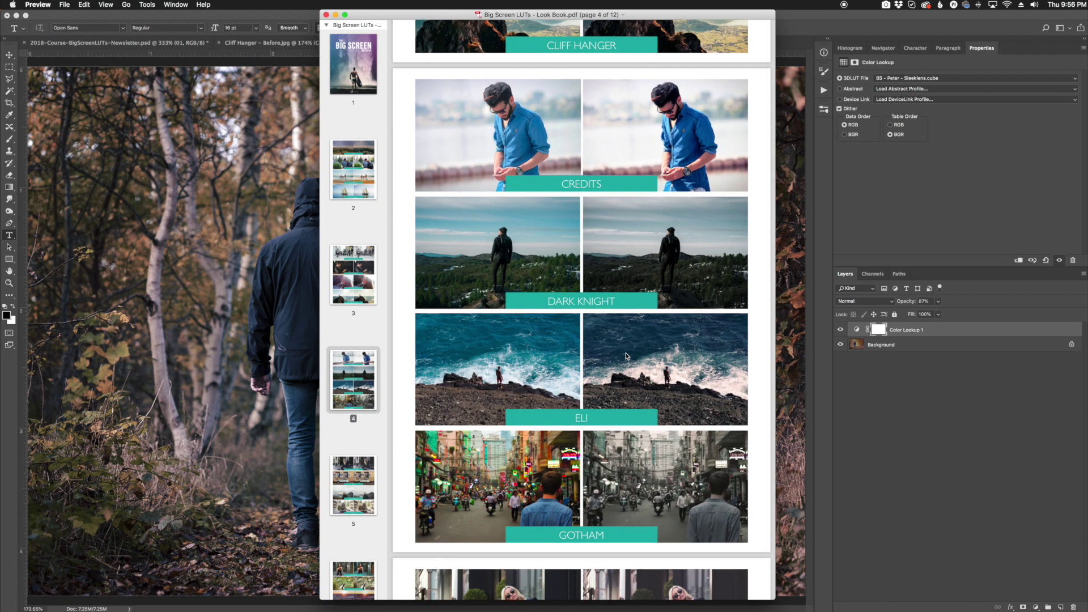
- Review the look book's page 11 instructions for applying LUTs in Premiere CC, Final Cut Pro X and Photoshop CC, and minimize the document window
scroll(626, 355, "down", 20)
scroll(624, 357, "down", 20)
scroll(622, 354, "down", 5)
scroll(567, 226, "up", 2)
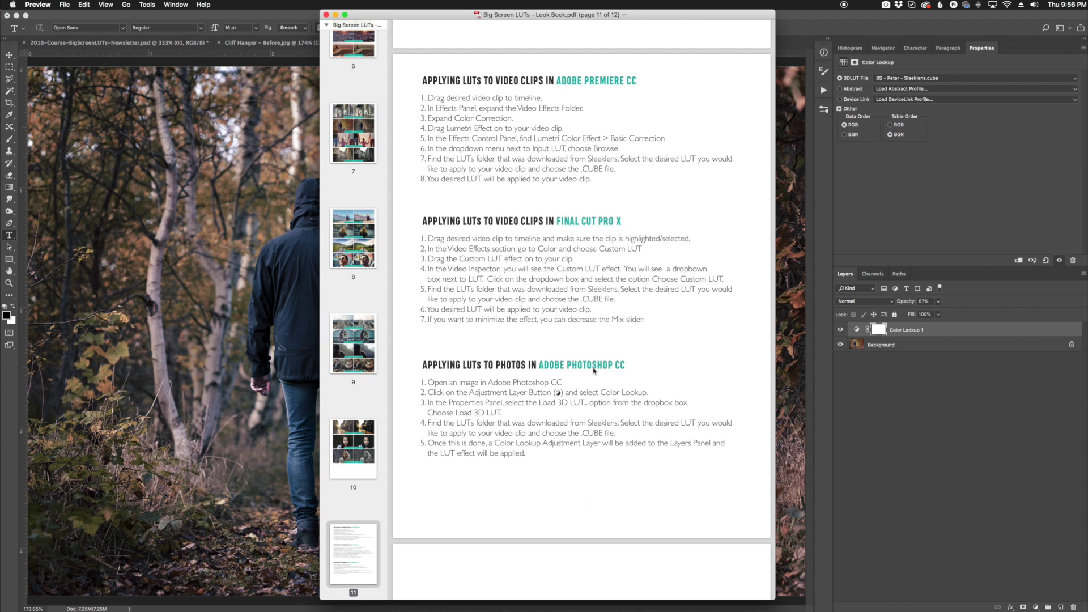
scroll(567, 379, "up", 8)
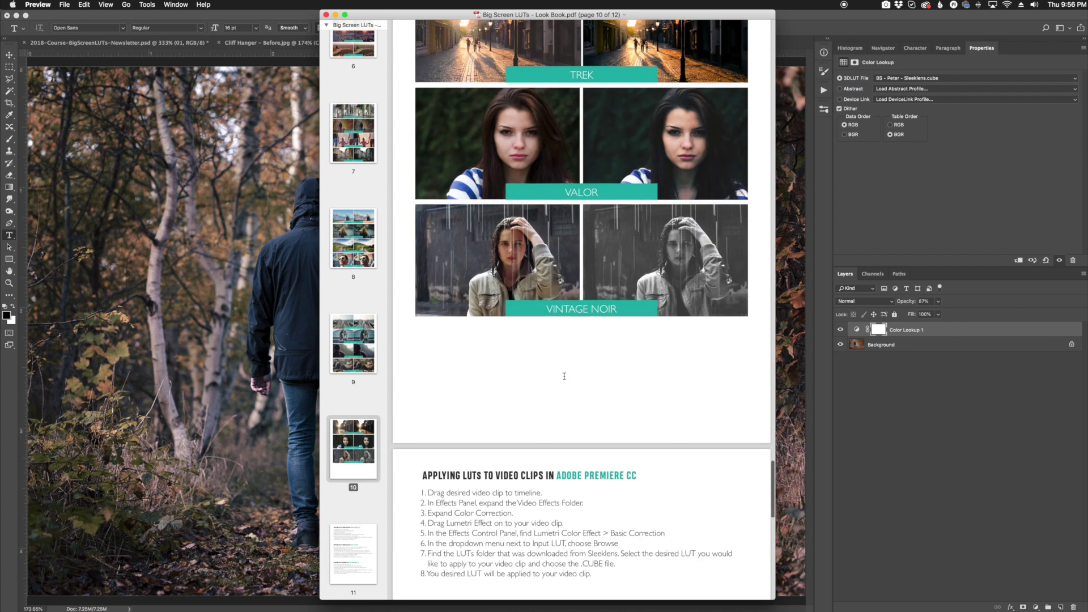
left_click(335, 16)
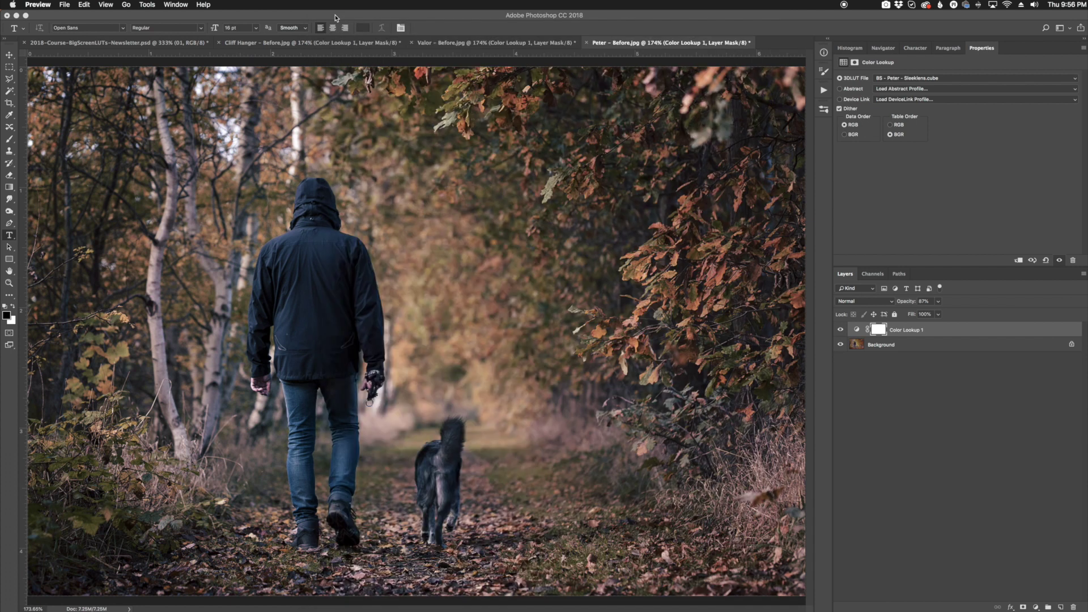